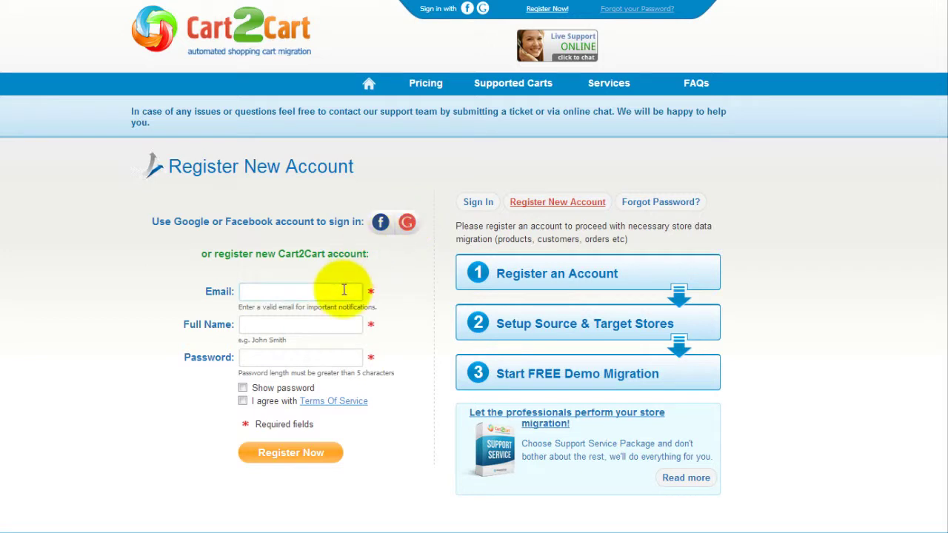
# Register a Cart2Cart account with the e-mail, full name and password after accepting the Terms of Service
pyautogui.click(345, 291)
pyautogui.write('your@email.com')
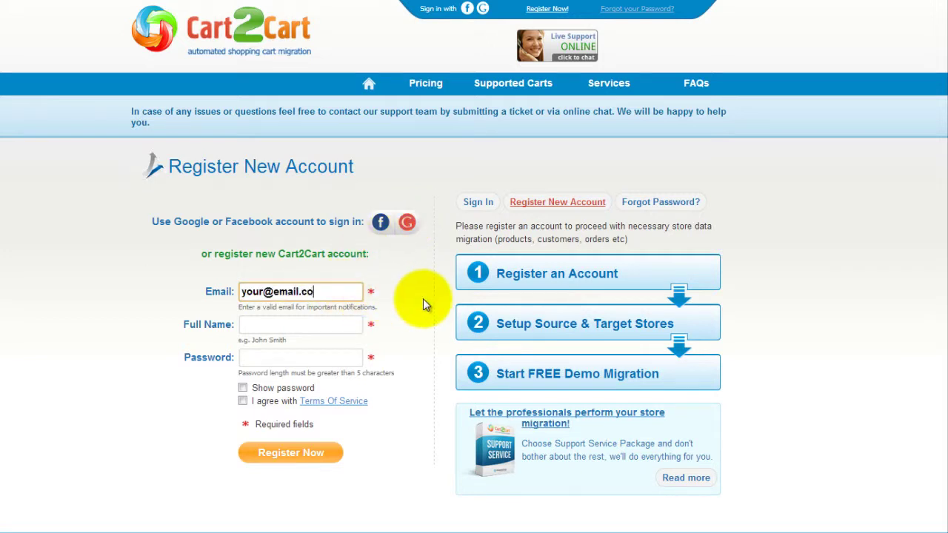
pyautogui.press('Tab')
pyautogui.write('John Smith')
pyautogui.press('Tab')
pyautogui.write('yourpassword12')
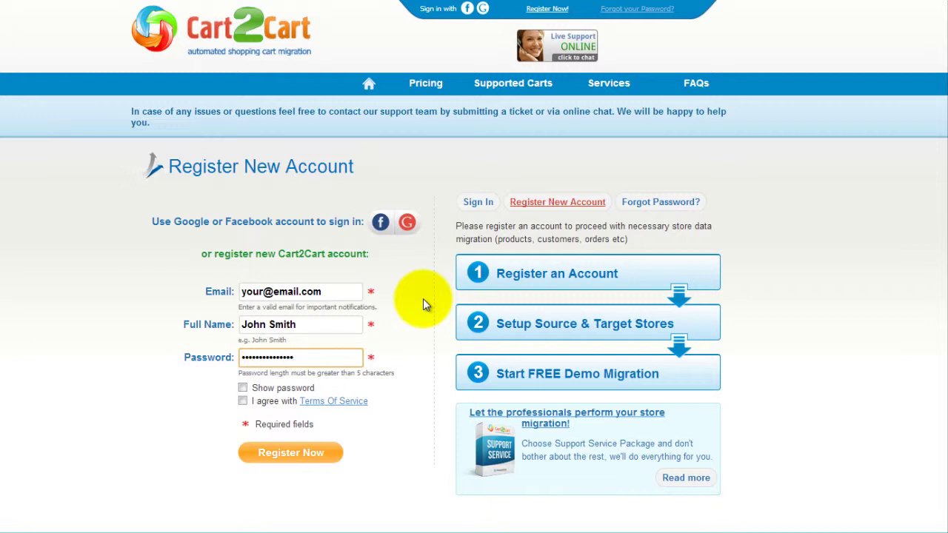
pyautogui.click(242, 400)
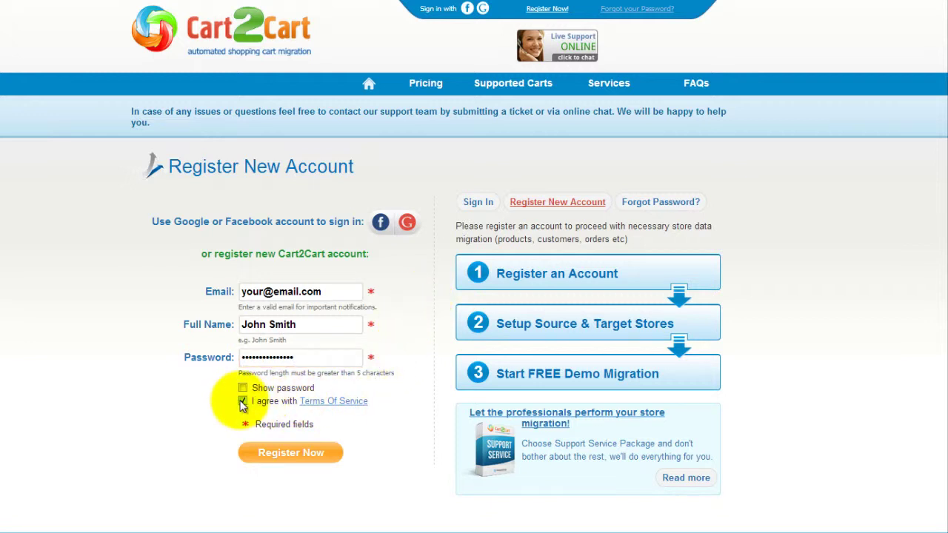
pyautogui.click(292, 454)
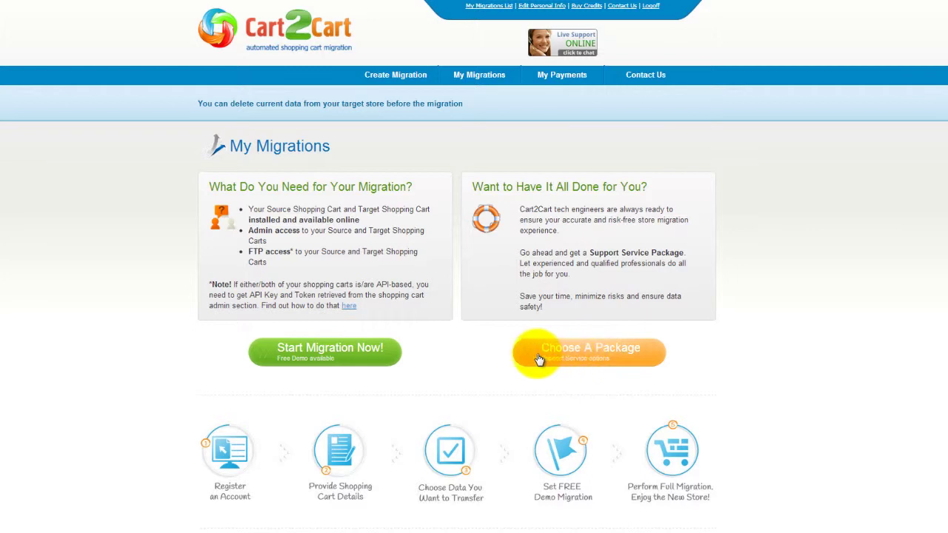
# Start a new migration from the My Migrations page
pyautogui.click(359, 361)
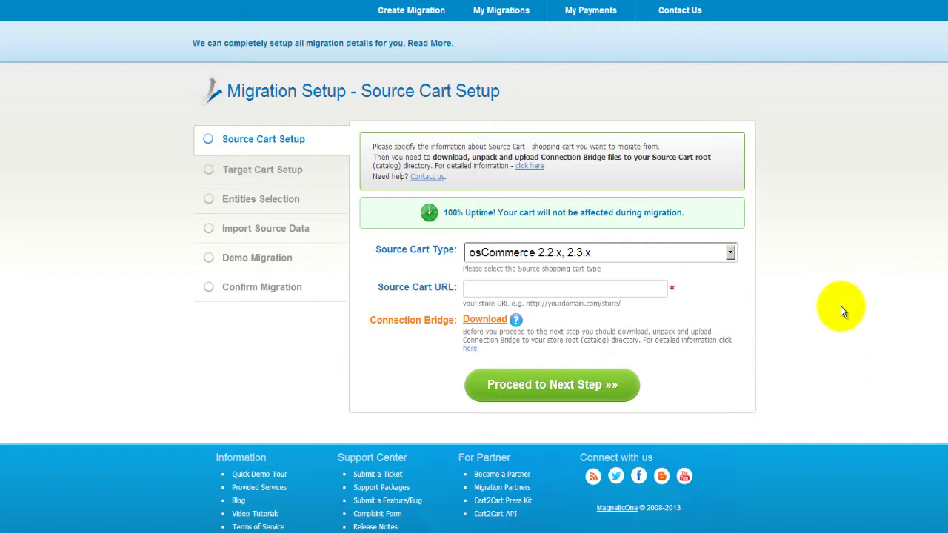
# Set the source to Opencart 0.7.9 - 1.5.x at youropencartstore.com, check Connection Bridge help, and submit
pyautogui.click(730, 253)
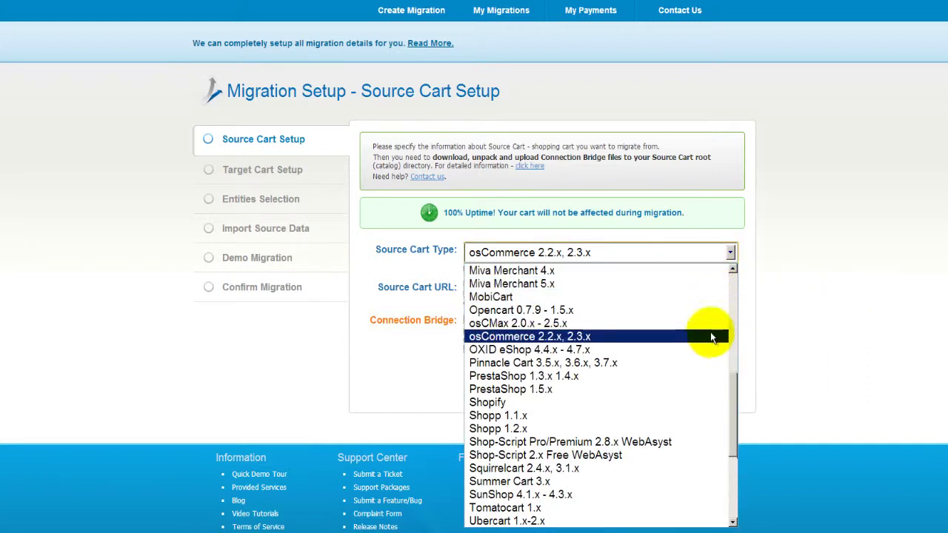
pyautogui.click(703, 311)
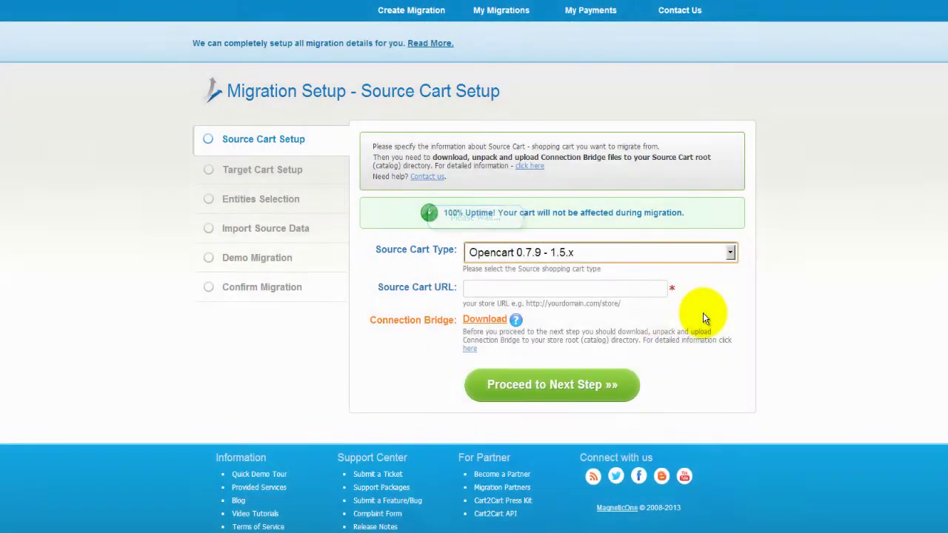
pyautogui.click(540, 289)
pyautogui.write('your')
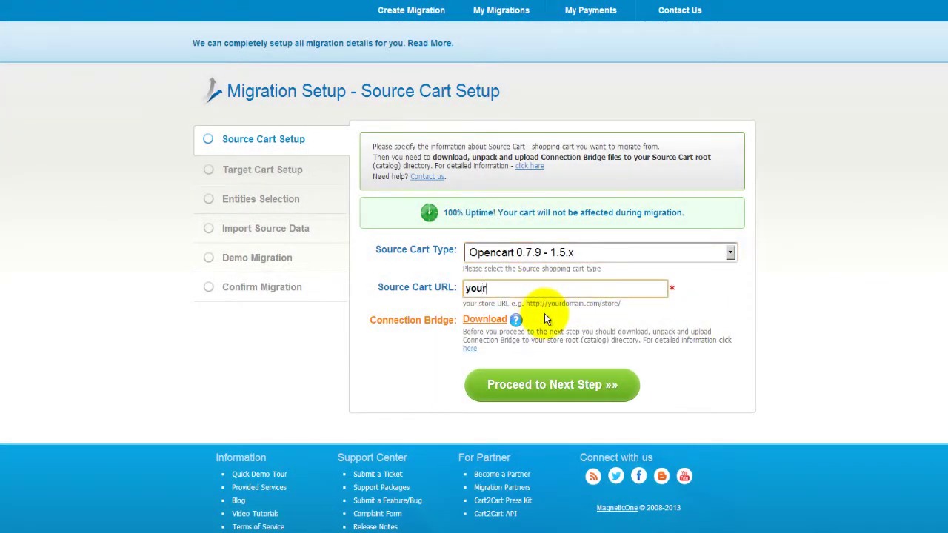
pyautogui.write('opencartstore.com')
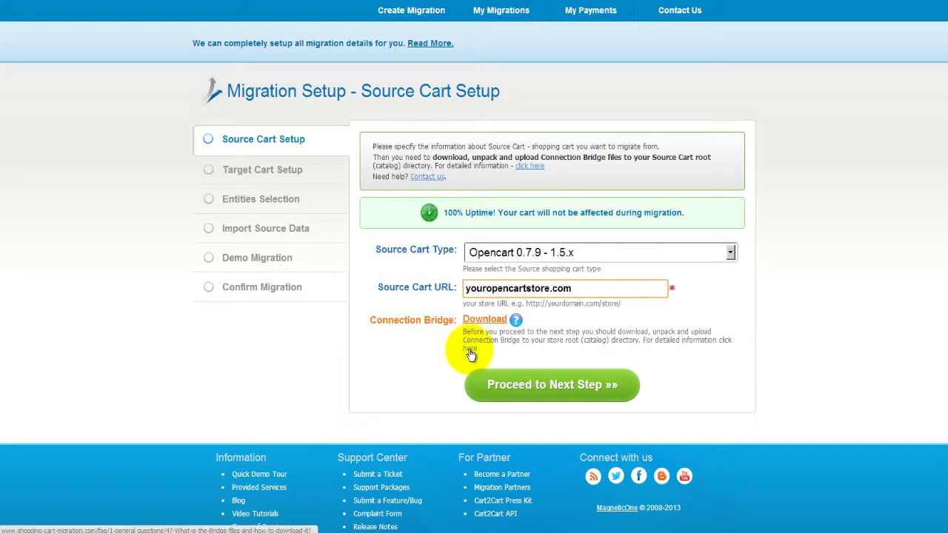
pyautogui.click(469, 351)
pyautogui.scroll(-3, 474, 296)
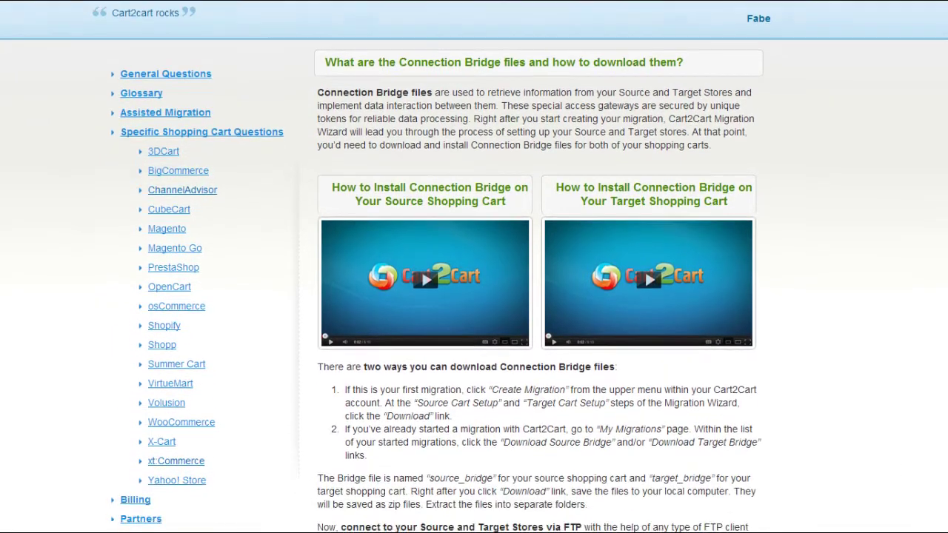
pyautogui.scroll(-1, 668, 237)
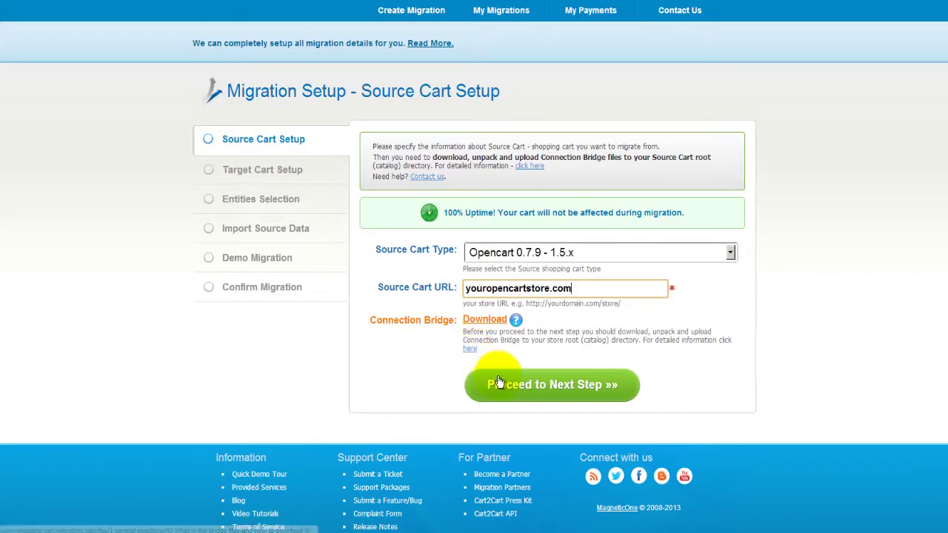
pyautogui.click(533, 384)
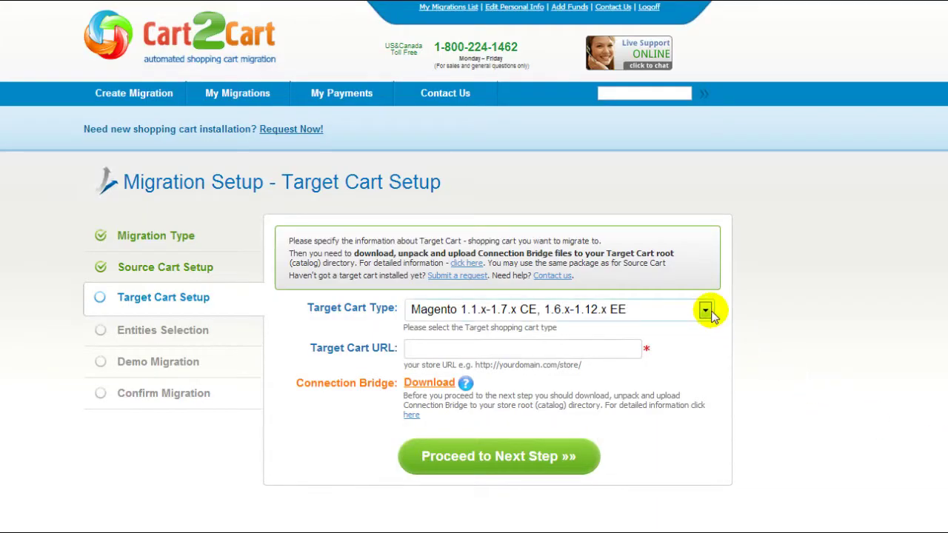
pyautogui.click(705, 310)
pyautogui.scroll(-5, 682, 372)
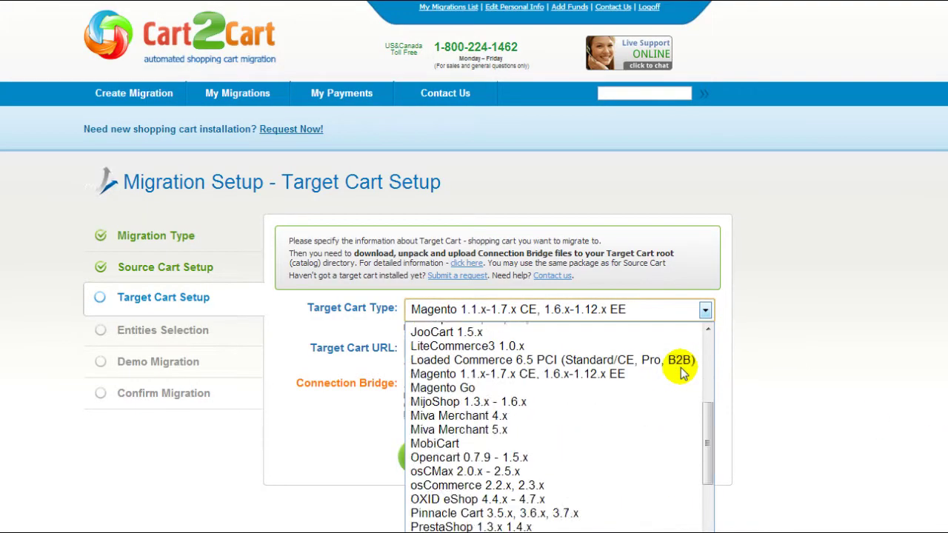
pyautogui.scroll(-10, 680, 372)
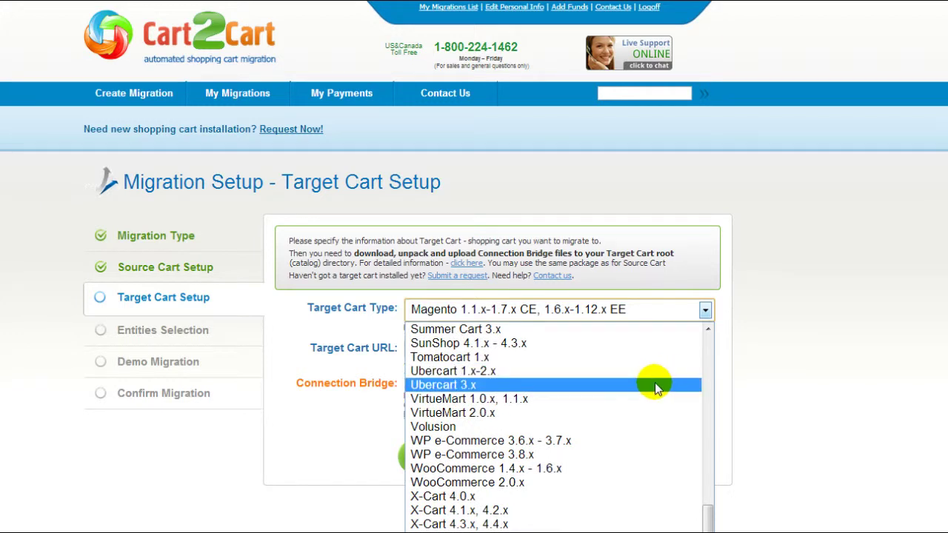
pyautogui.click(625, 482)
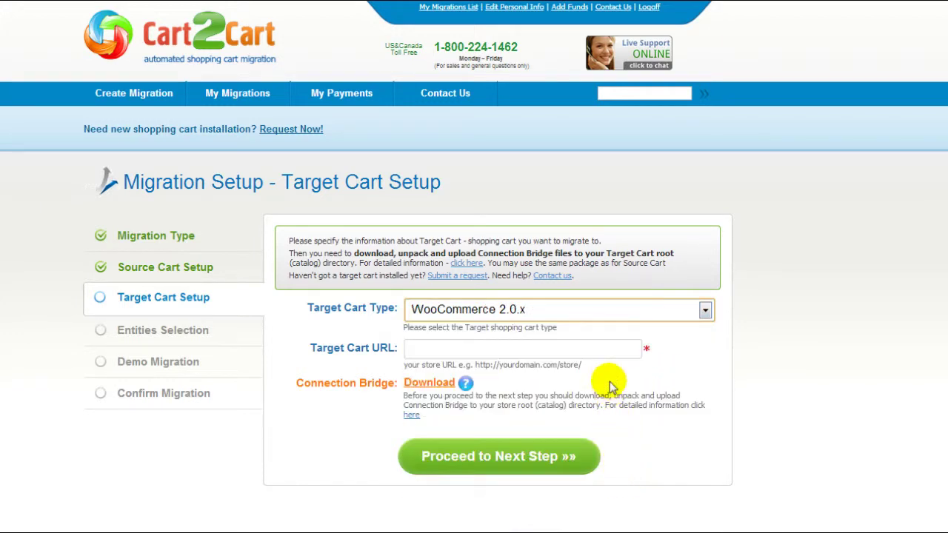
pyautogui.click(609, 349)
pyautogui.write('www.your-t')
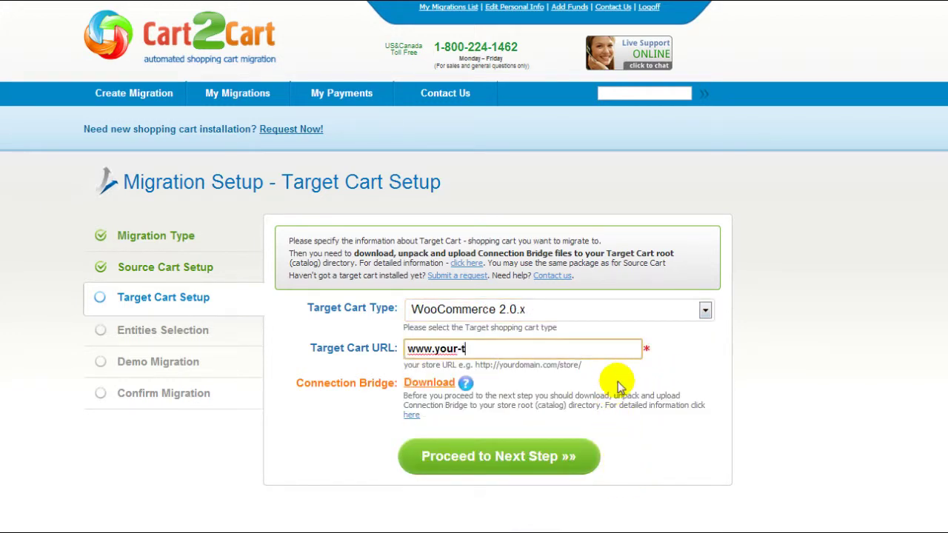
pyautogui.write('arget-woocommerce-store.com')
pyautogui.press('Tab')
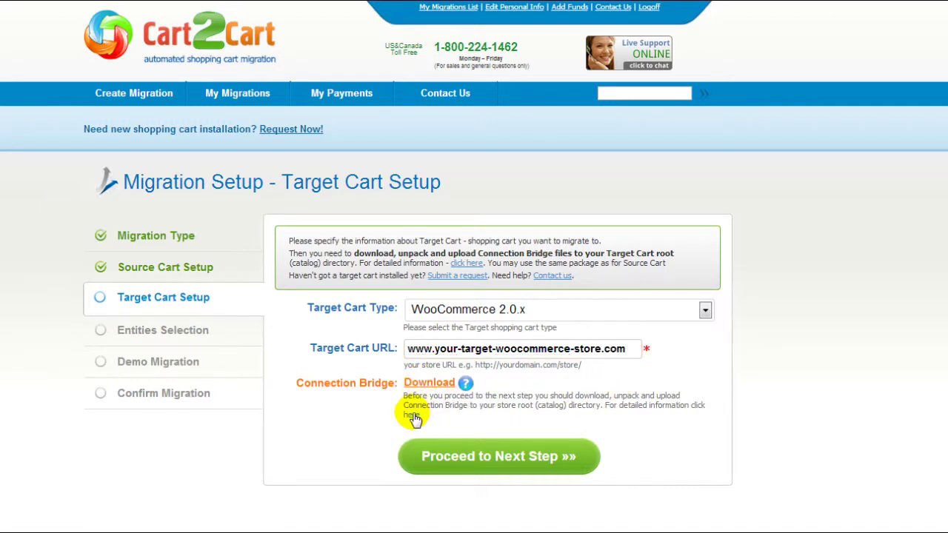
pyautogui.click(482, 448)
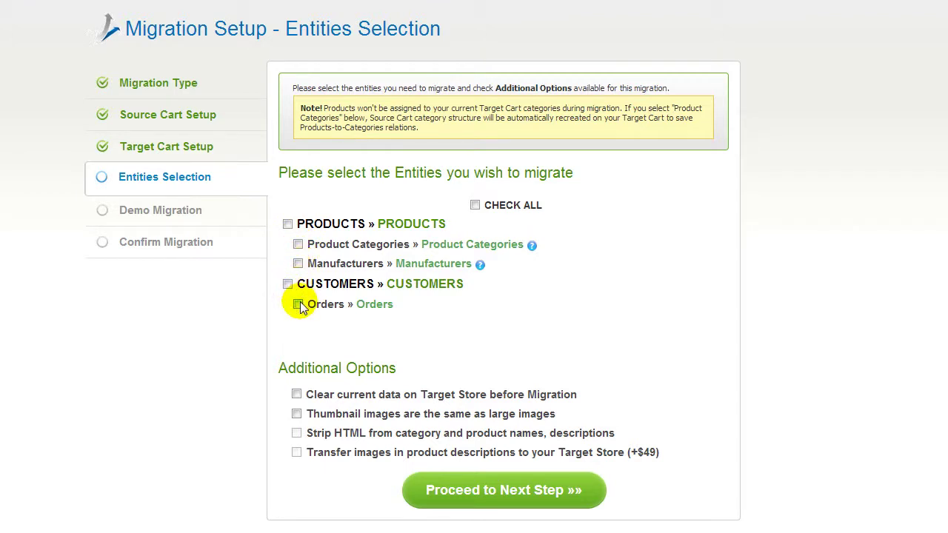
# Select all entities, map Pound Sterling, US Dollar and Euro to USD, and continue
pyautogui.click(475, 206)
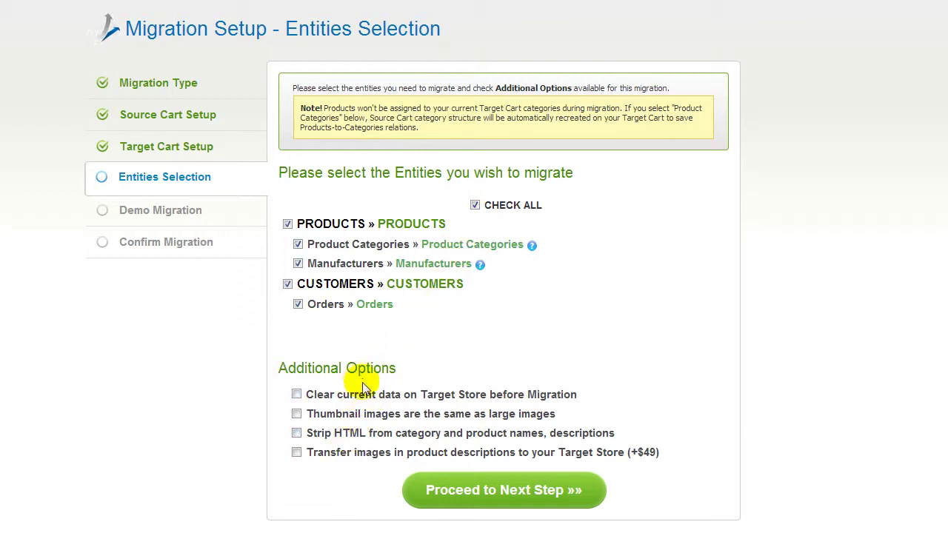
pyautogui.click(437, 490)
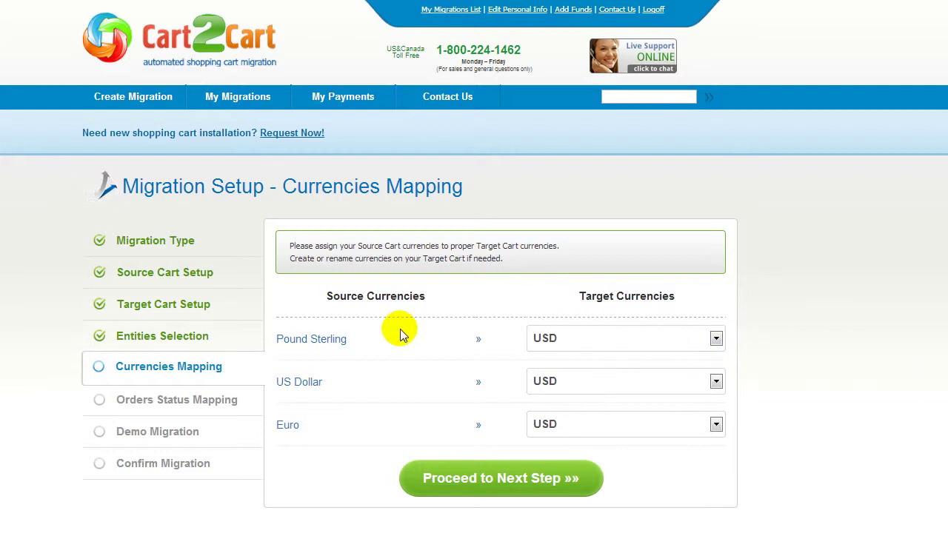
pyautogui.click(645, 340)
pyautogui.click(649, 340)
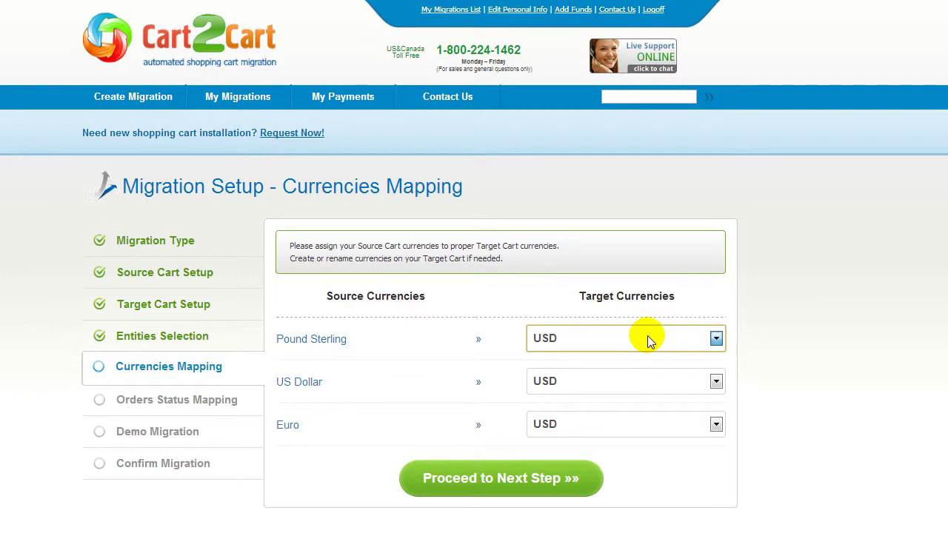
pyautogui.click(472, 480)
# Map Failed orders to Failed and Refunded orders to Processing, then continue to Demo Migration
pyautogui.scroll(-5, 474, 296)
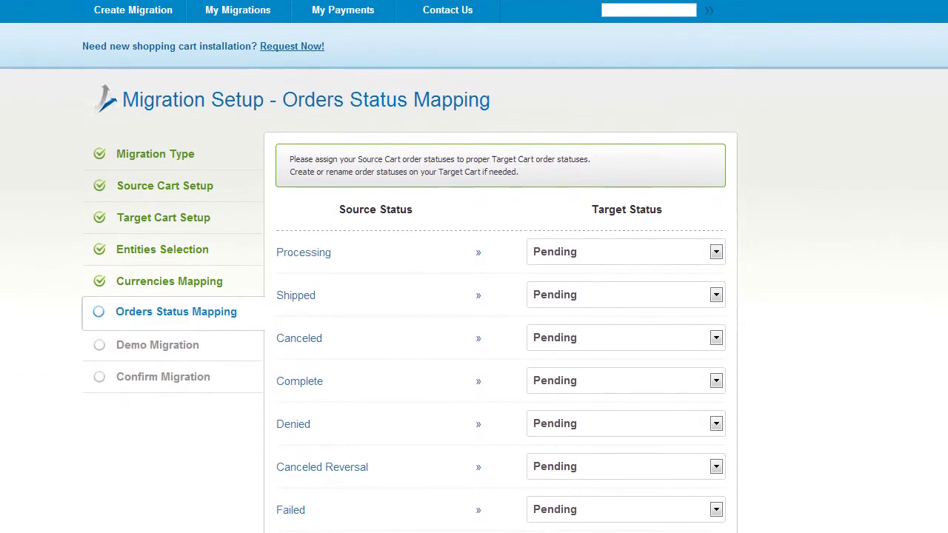
pyautogui.scroll(-3, 474, 296)
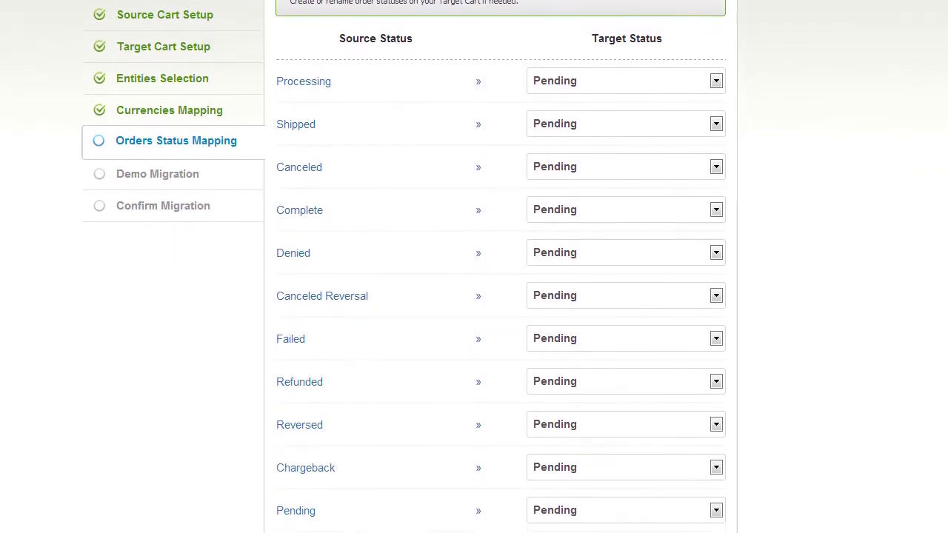
pyautogui.scroll(-3, 474, 296)
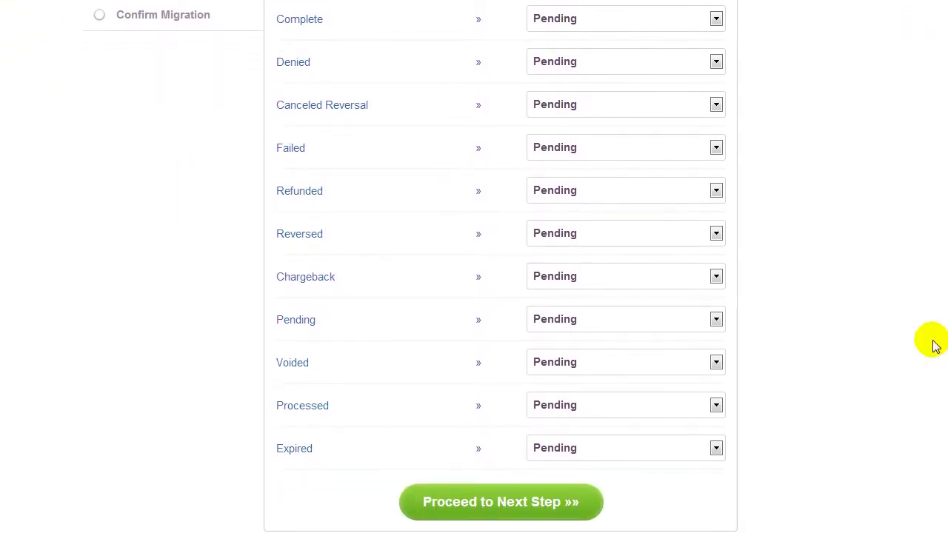
pyautogui.click(716, 149)
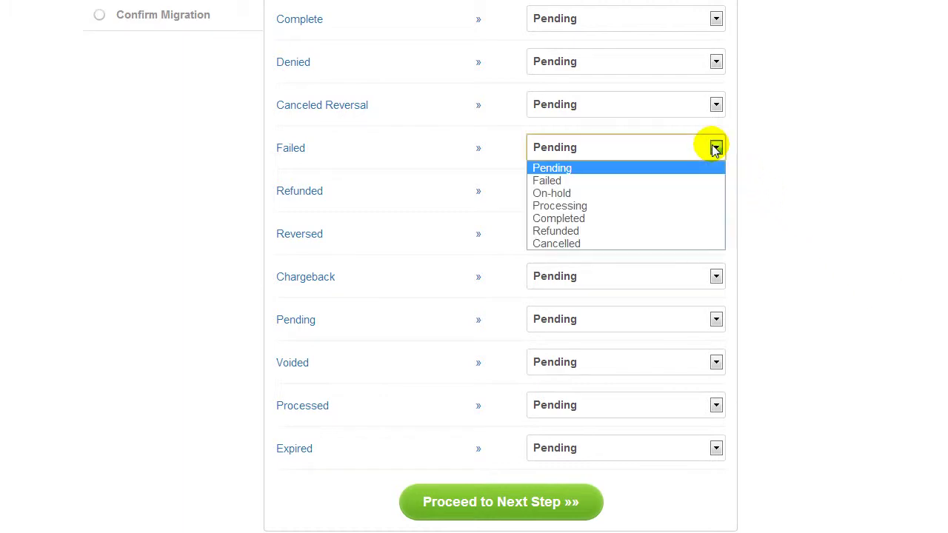
pyautogui.click(710, 182)
pyautogui.click(700, 196)
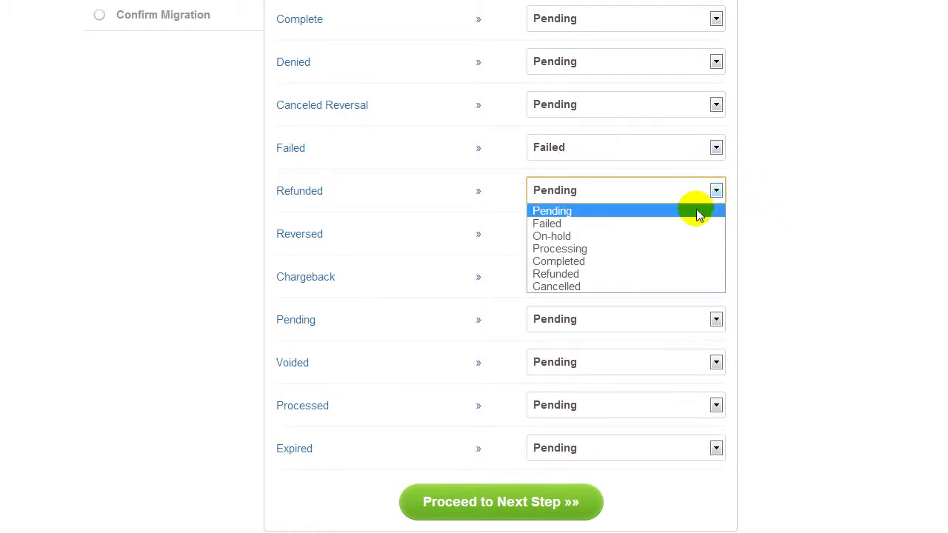
pyautogui.click(688, 248)
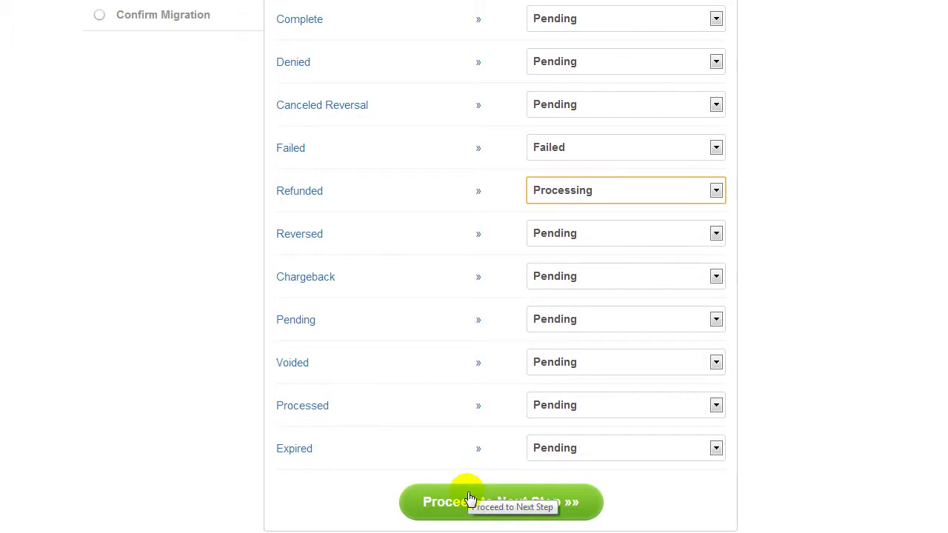
pyautogui.click(445, 503)
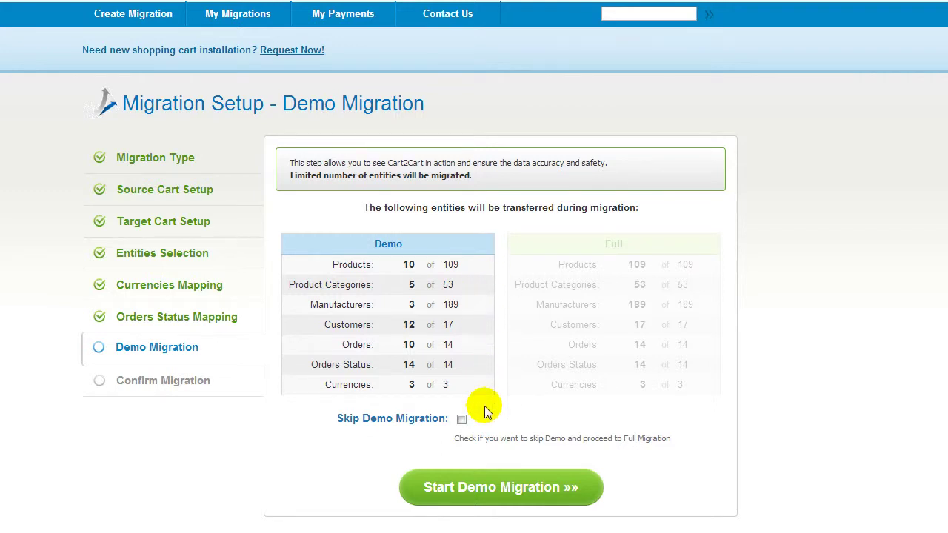
# Leave Skip Demo Migration unticked and start the demo migration of 10 products
pyautogui.click(462, 419)
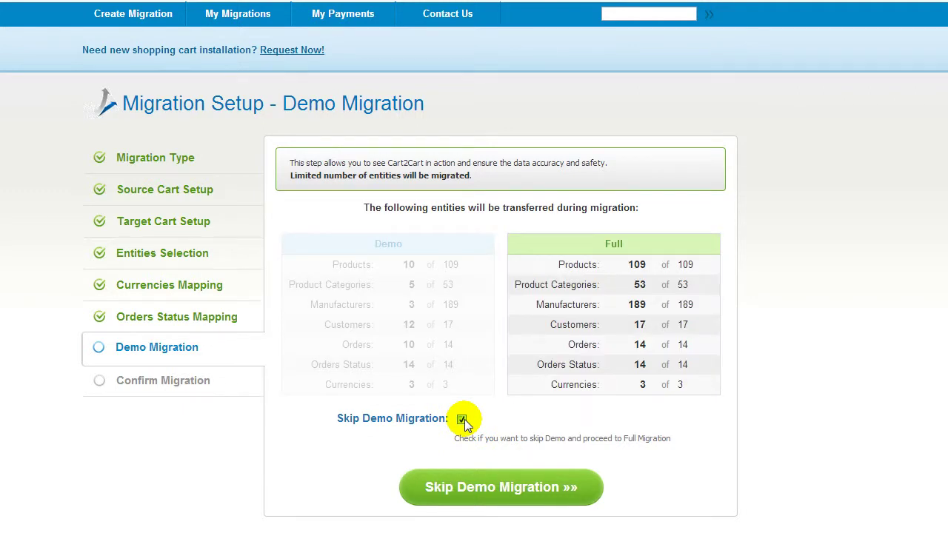
pyautogui.click(462, 420)
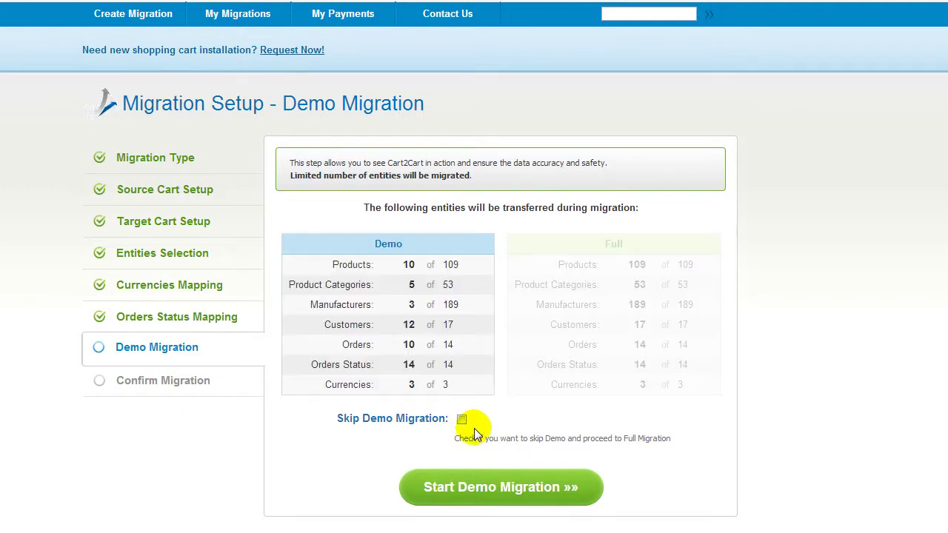
pyautogui.click(476, 485)
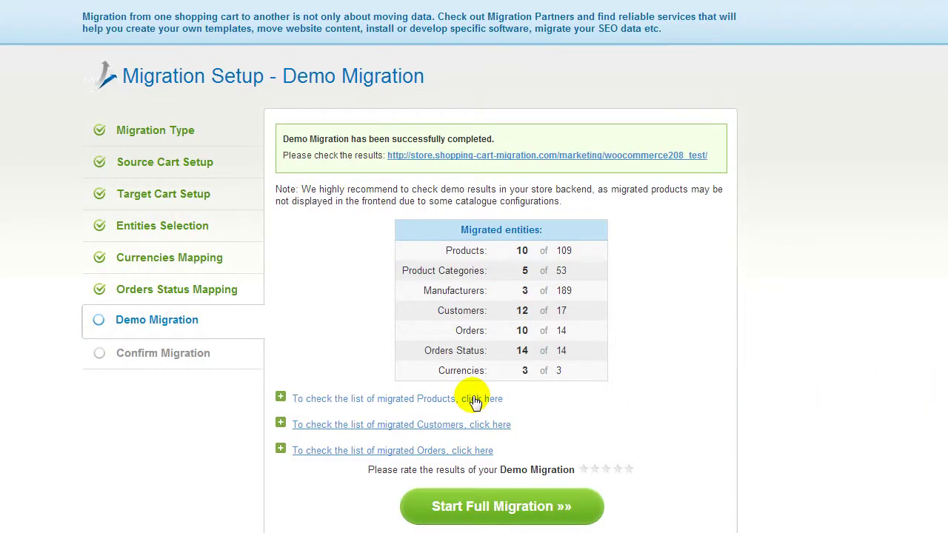
# Review the migrated products and demo store results, rate the demo five stars, and start full migration
pyautogui.click(475, 400)
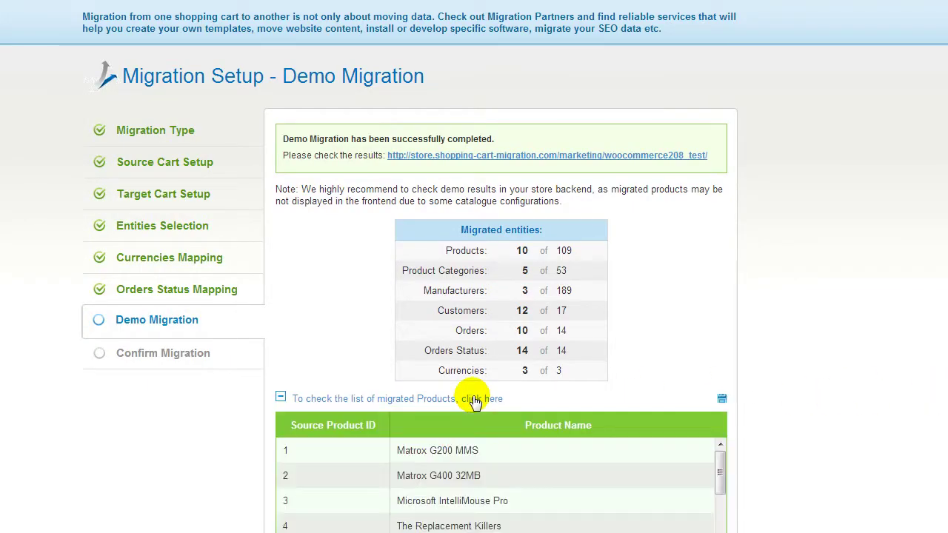
pyautogui.scroll(-1, 798, 405)
pyautogui.moveTo(719, 396); pyautogui.dragTo(725, 459)
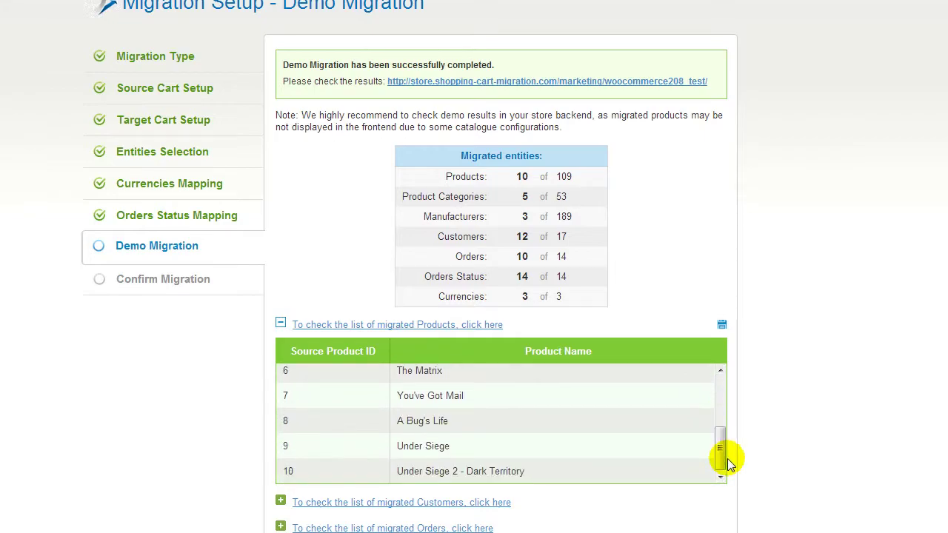
pyautogui.click(677, 82)
pyautogui.scroll(-1, 382, 267)
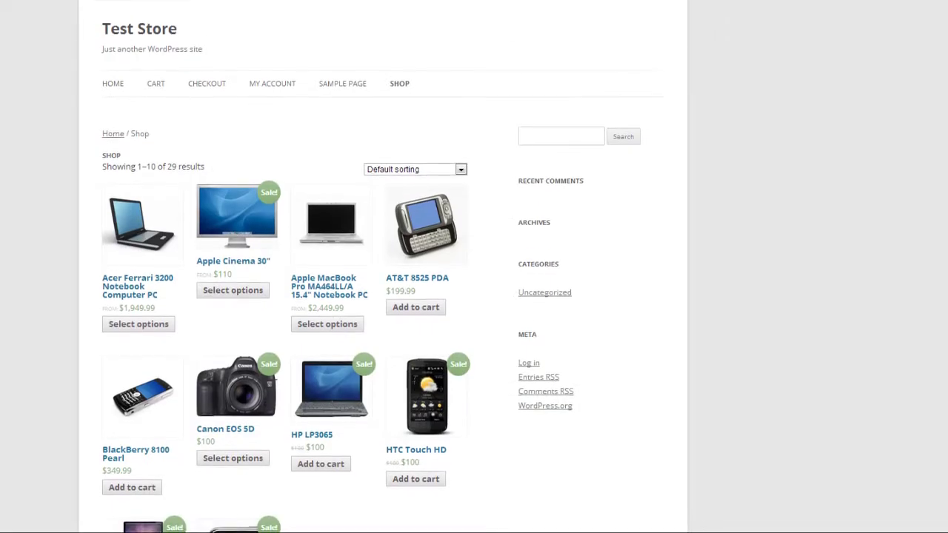
pyautogui.scroll(-3, 382, 267)
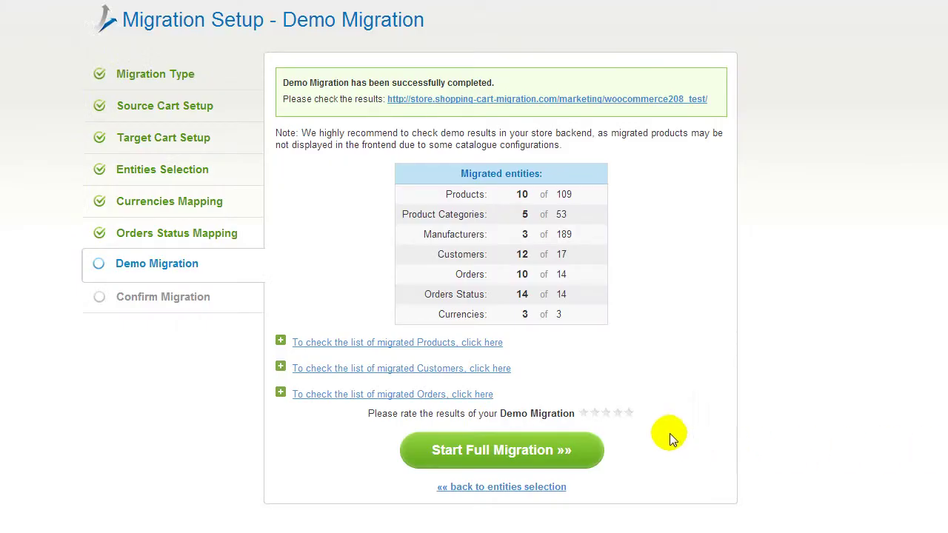
pyautogui.click(629, 415)
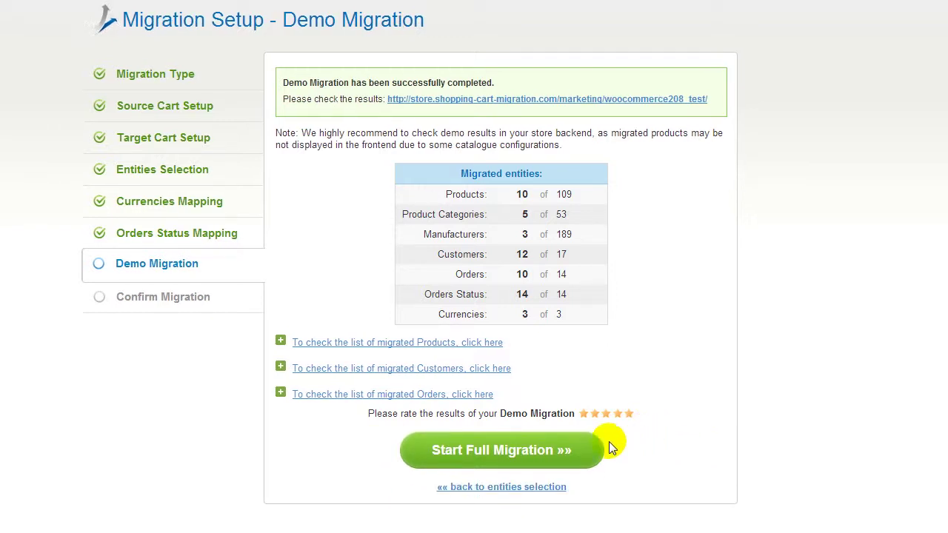
pyautogui.click(569, 447)
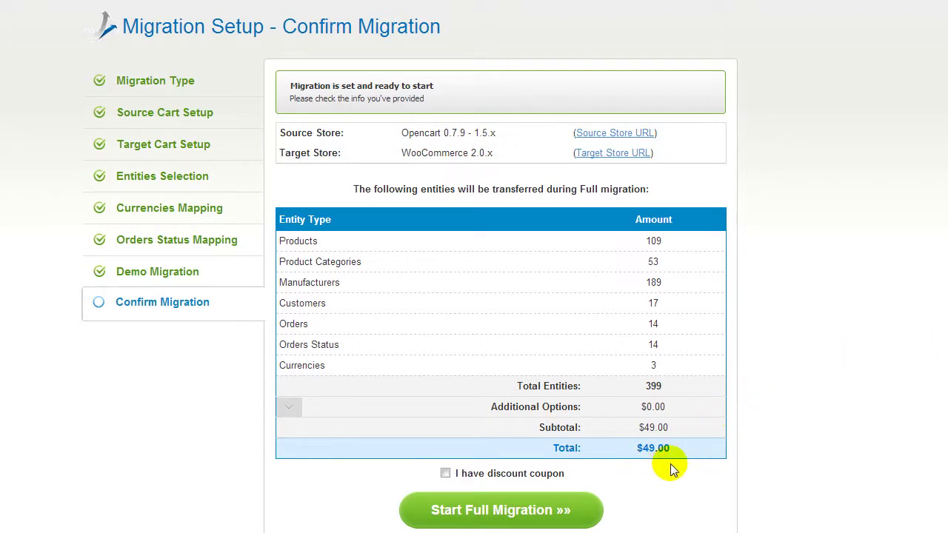
# Without a discount coupon, start the full migration of 399 entities for $49.00
pyautogui.click(445, 473)
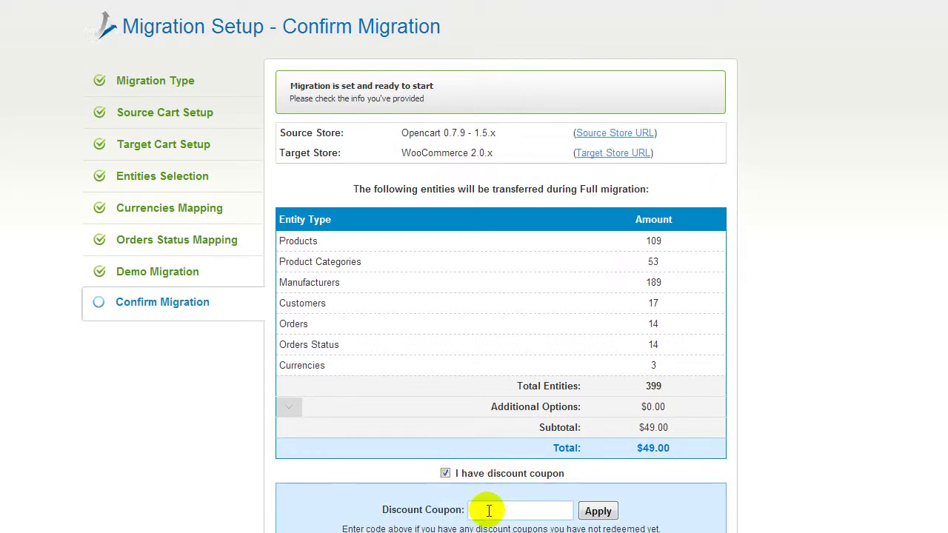
pyautogui.click(445, 473)
pyautogui.click(472, 510)
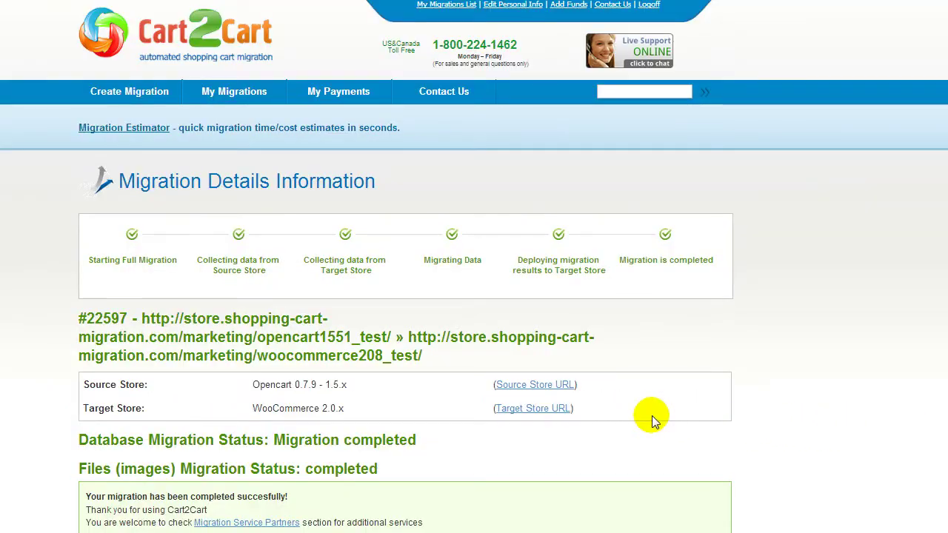
# Open the Target Store URL to view the 378 migrated products in the WooCommerce shop
pyautogui.click(621, 408)
pyautogui.scroll(-3, 474, 267)
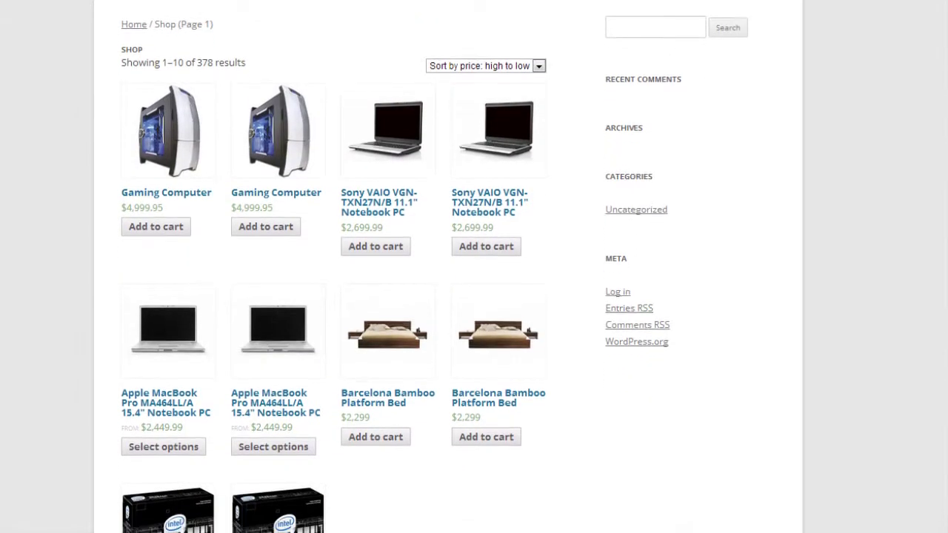